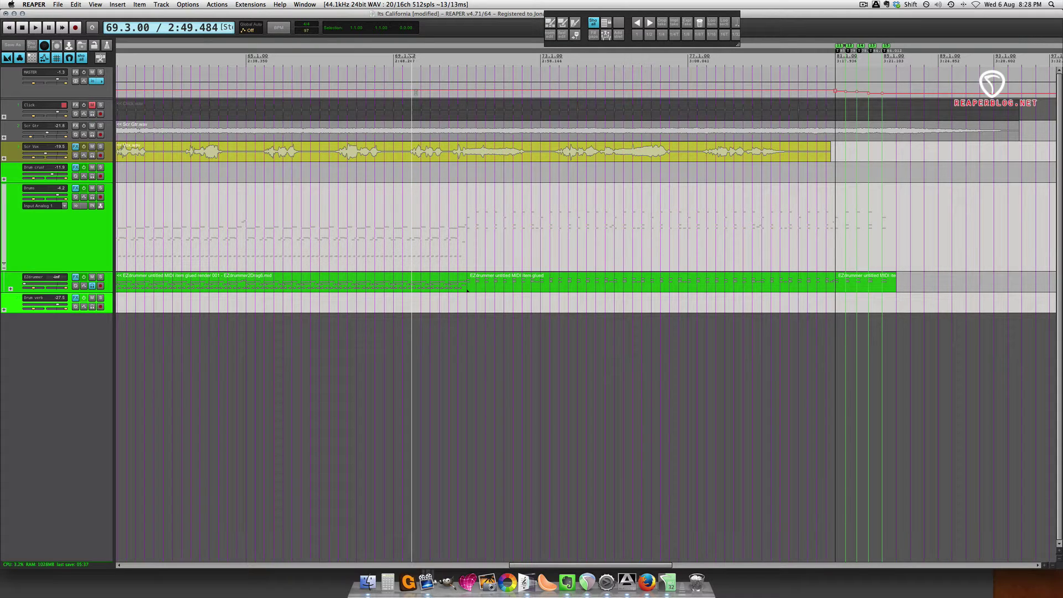
Place the edit cursor in the Drums lane at measure 68.3.00.
{"action": "left_click", "coordinate": [372, 188]}
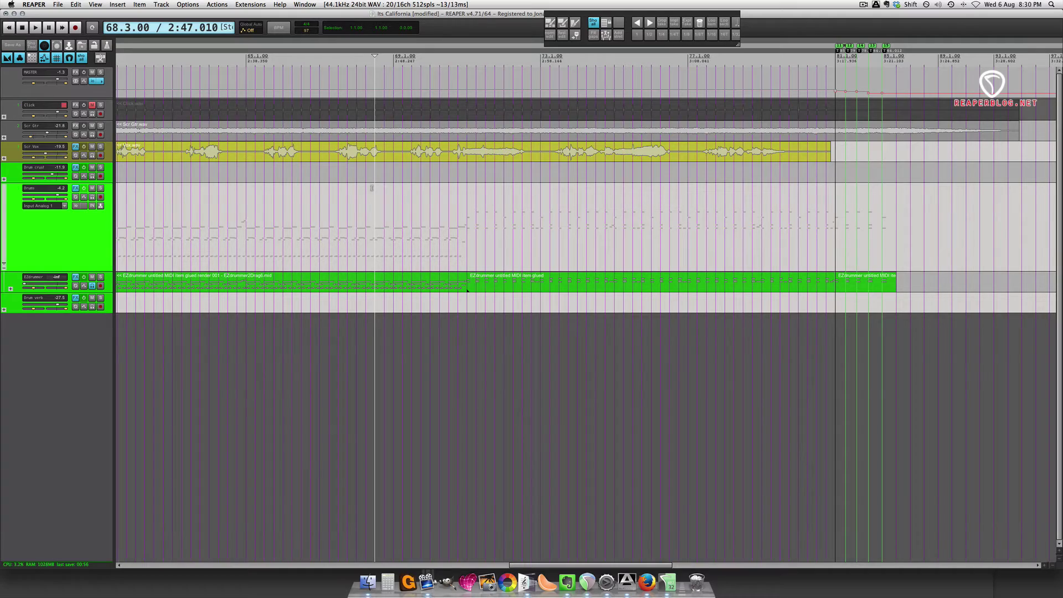
{"action": "key", "text": "super+comma"}
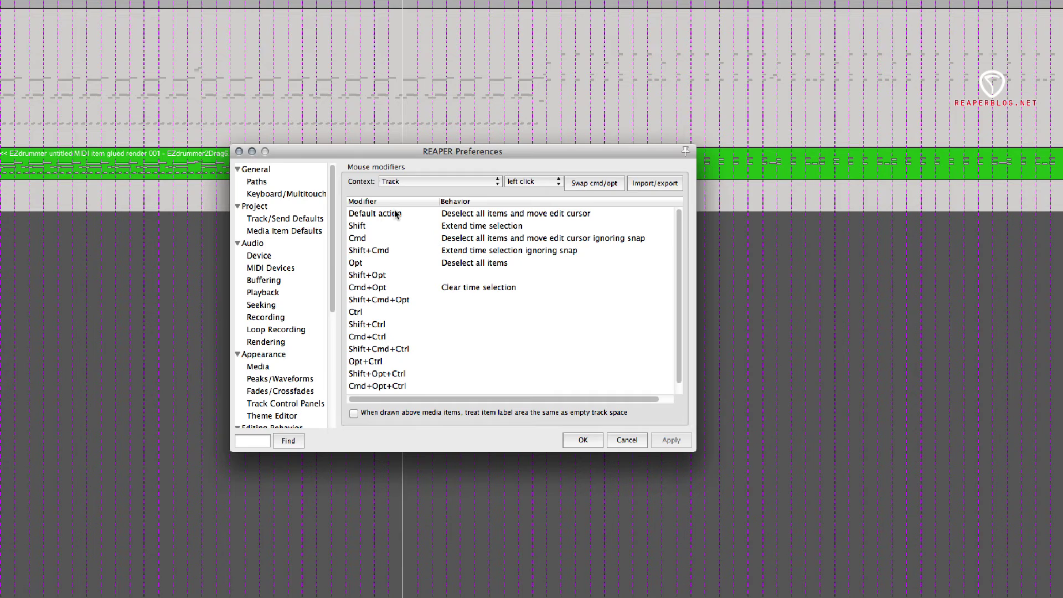
{"action": "scroll", "coordinate": [299, 294], "scroll_direction": "down", "scroll_amount": 5}
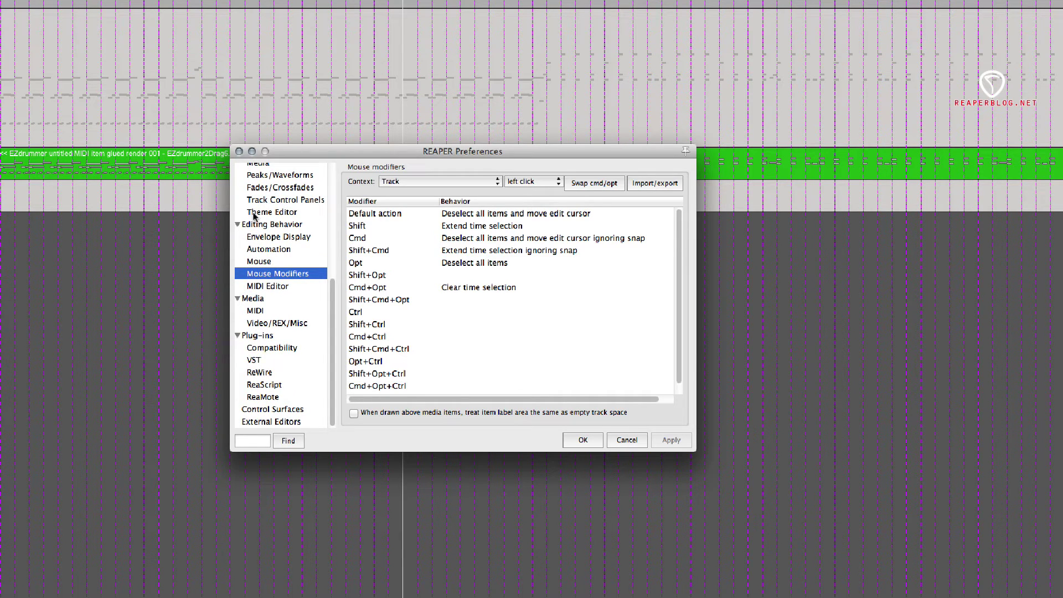
{"action": "left_click", "coordinate": [412, 182]}
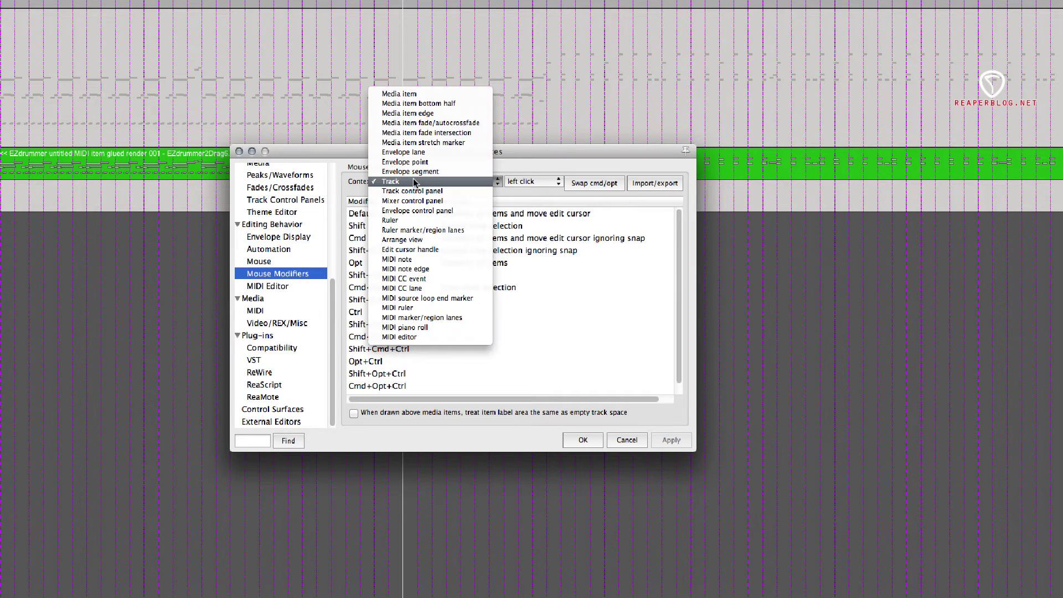
{"action": "left_click", "coordinate": [428, 98]}
{"action": "left_click", "coordinate": [520, 182]}
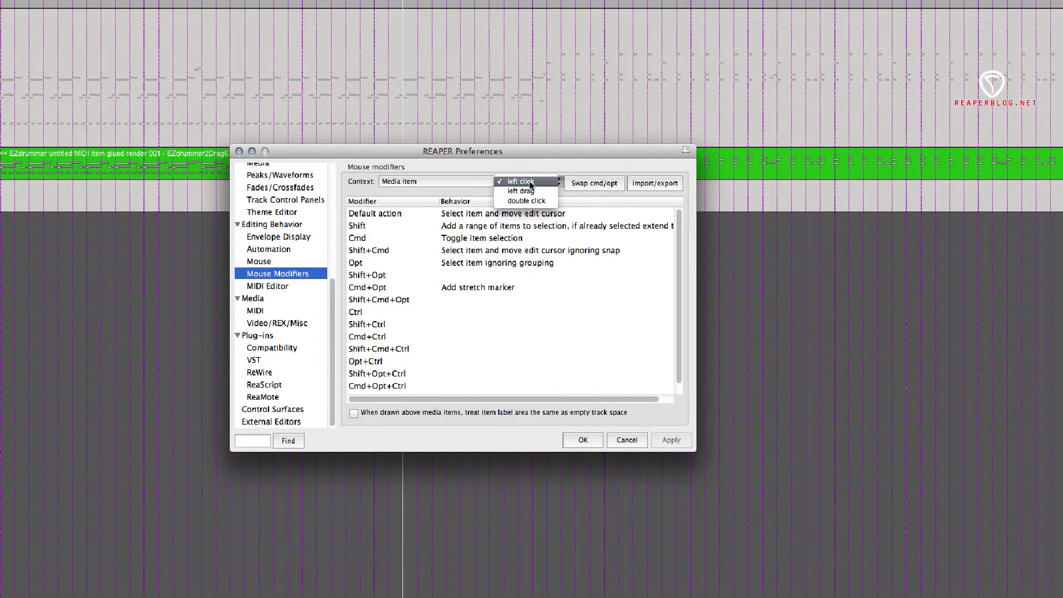
{"action": "left_click", "coordinate": [539, 190]}
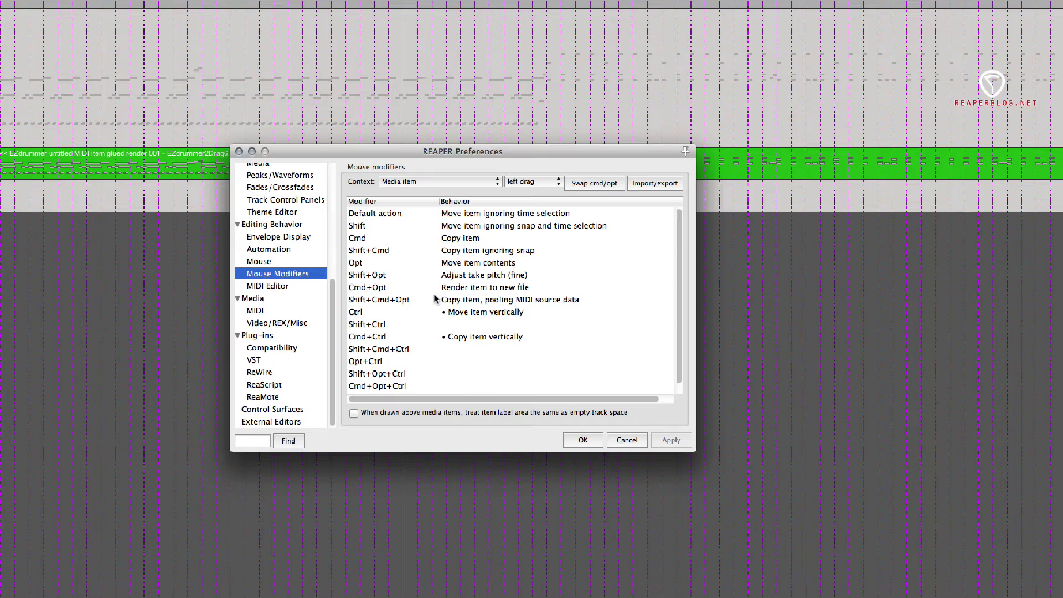
{"action": "left_click", "coordinate": [460, 288]}
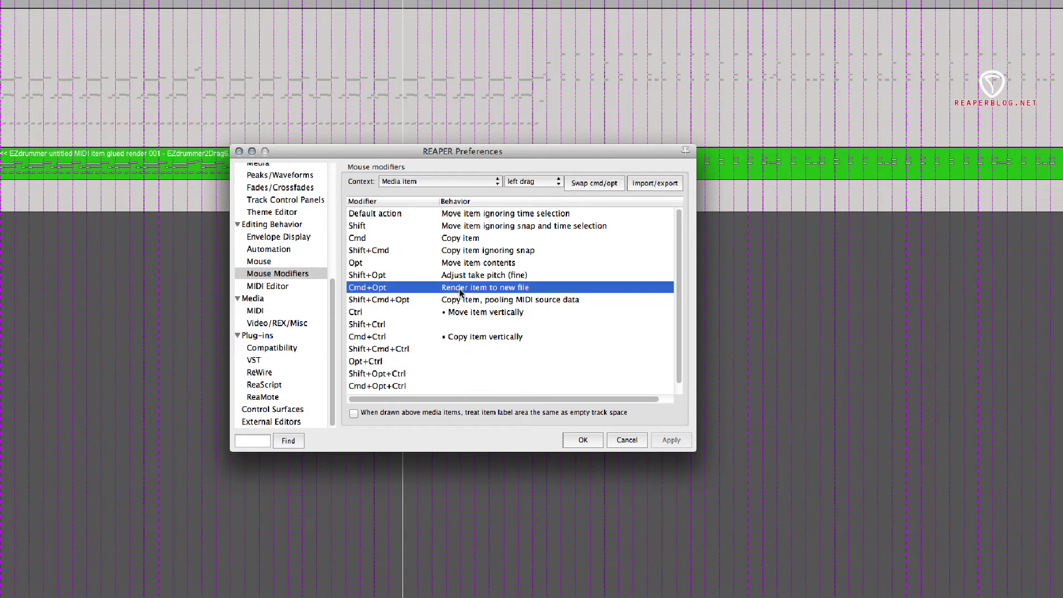
{"action": "double_click", "coordinate": [533, 287]}
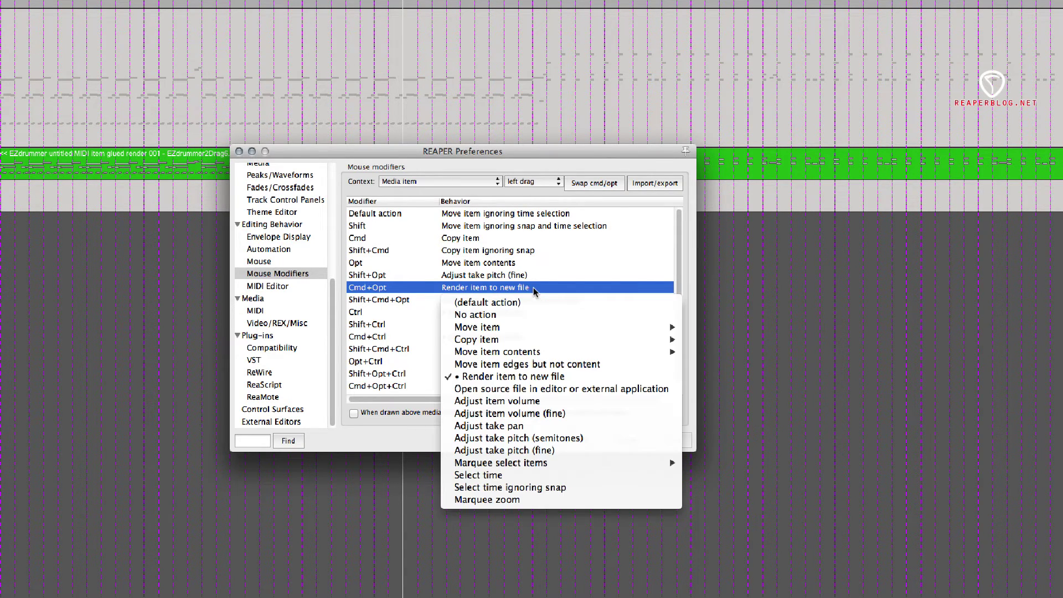
{"action": "left_click", "coordinate": [572, 379]}
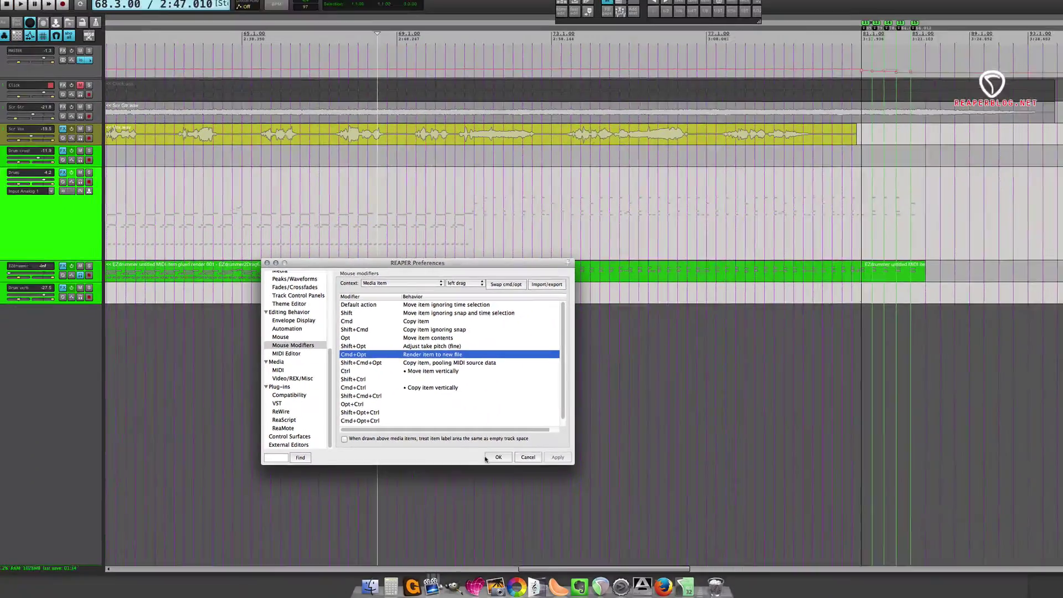
{"action": "left_click", "coordinate": [581, 440]}
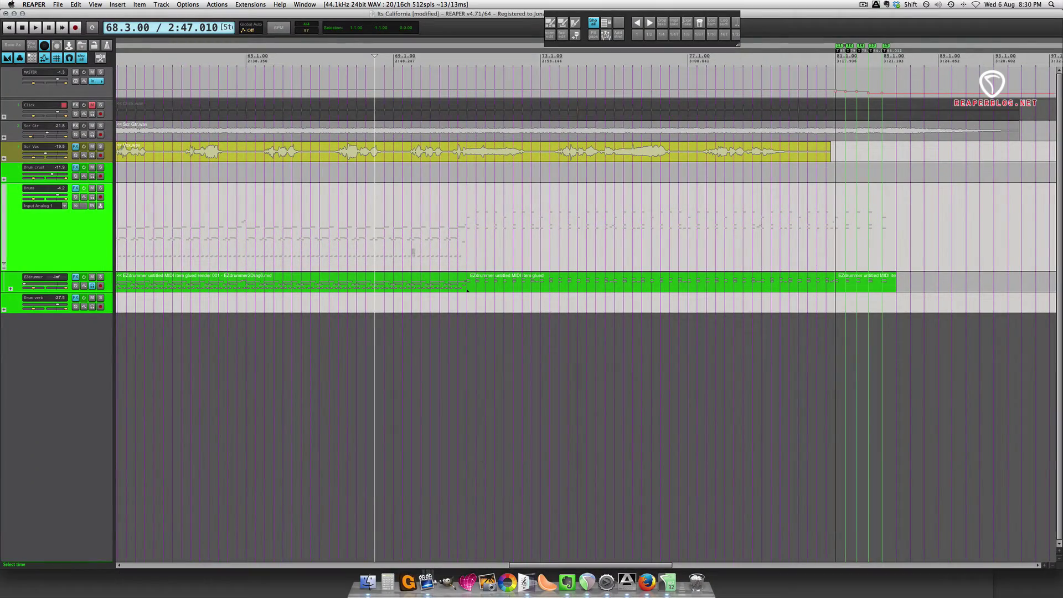
Shrink the REAPER window, select 69.3.00–70.3.00 and solo the Scr Vox track.
{"action": "key", "text": "Page_Down"}
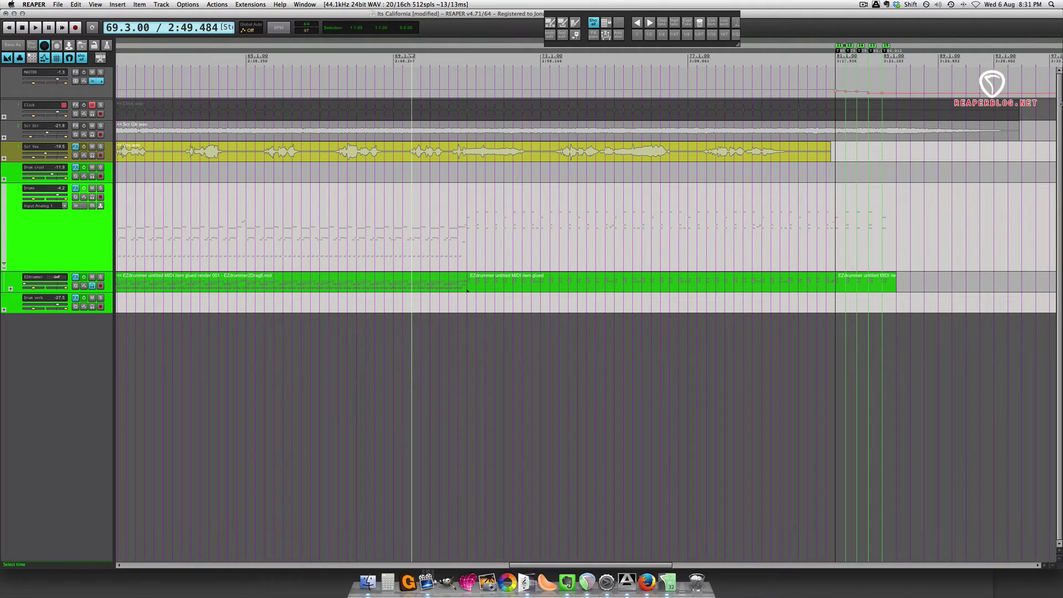
{"action": "left_click_drag", "start_coordinate": [1061, 103], "coordinate": [861, 104]}
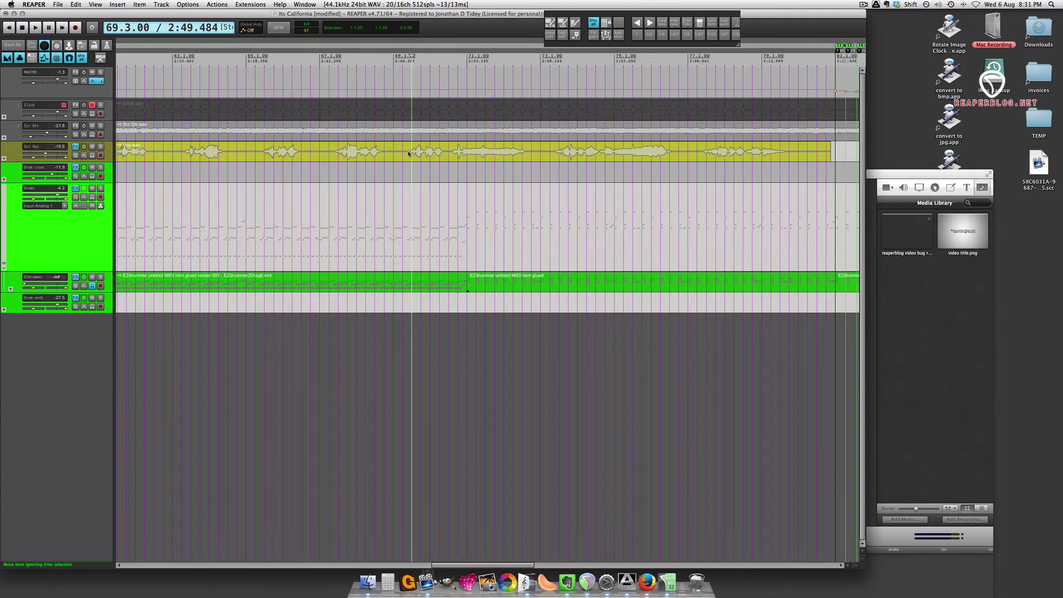
{"action": "left_click_drag", "start_coordinate": [411, 144], "coordinate": [447, 158]}
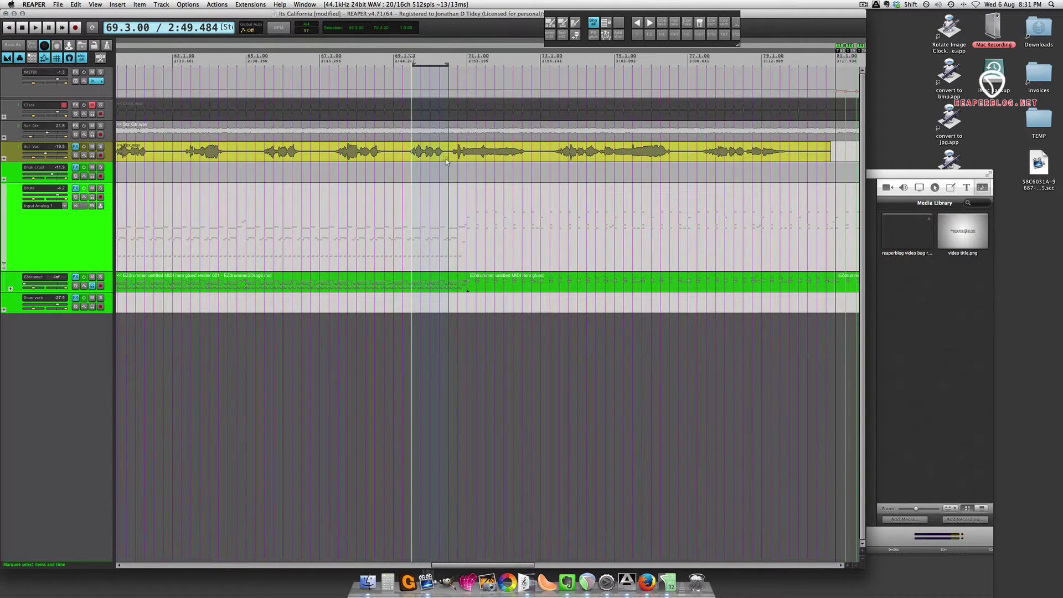
{"action": "left_click", "coordinate": [100, 147]}
Audition the selection, extend it back to 69.2.00, and render the vocal to the desktop.
{"action": "key", "text": "space"}
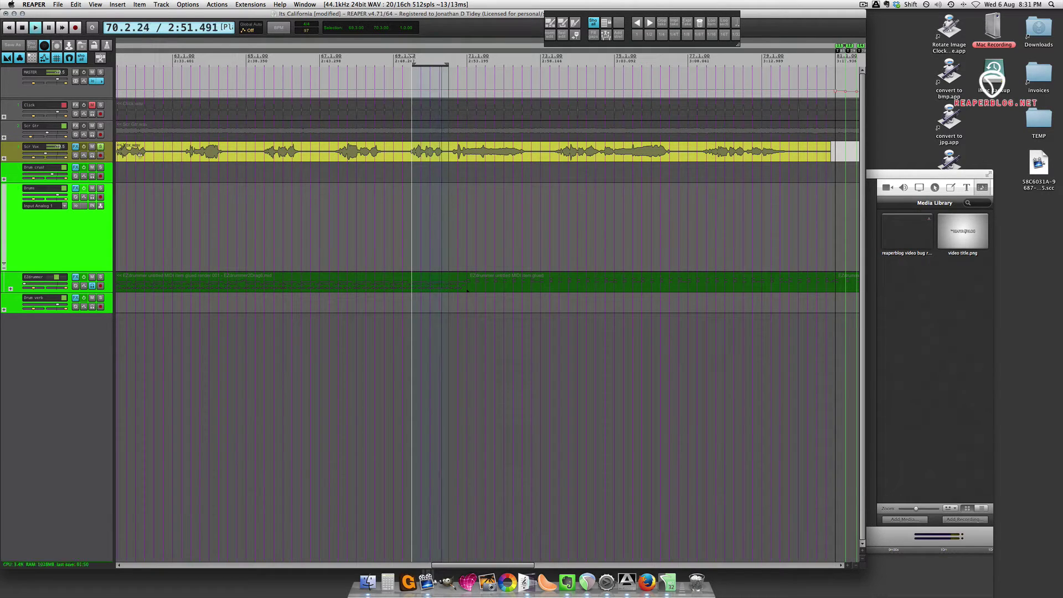
{"action": "key", "text": "space"}
{"action": "left_click", "coordinate": [404, 155], "text": "shift"}
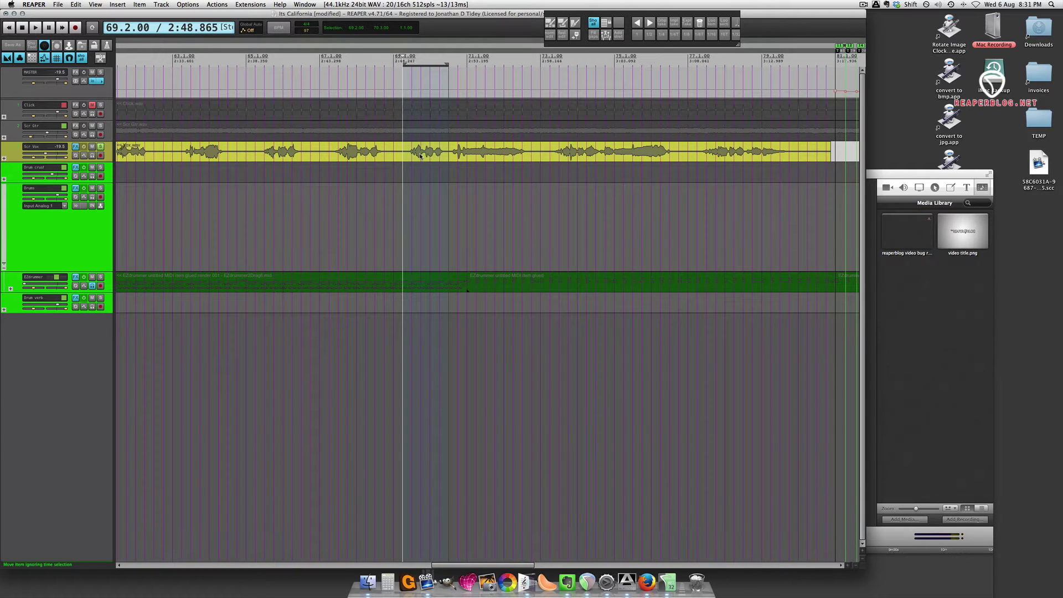
{"action": "left_click_drag", "start_coordinate": [420, 156], "coordinate": [1028, 235]}
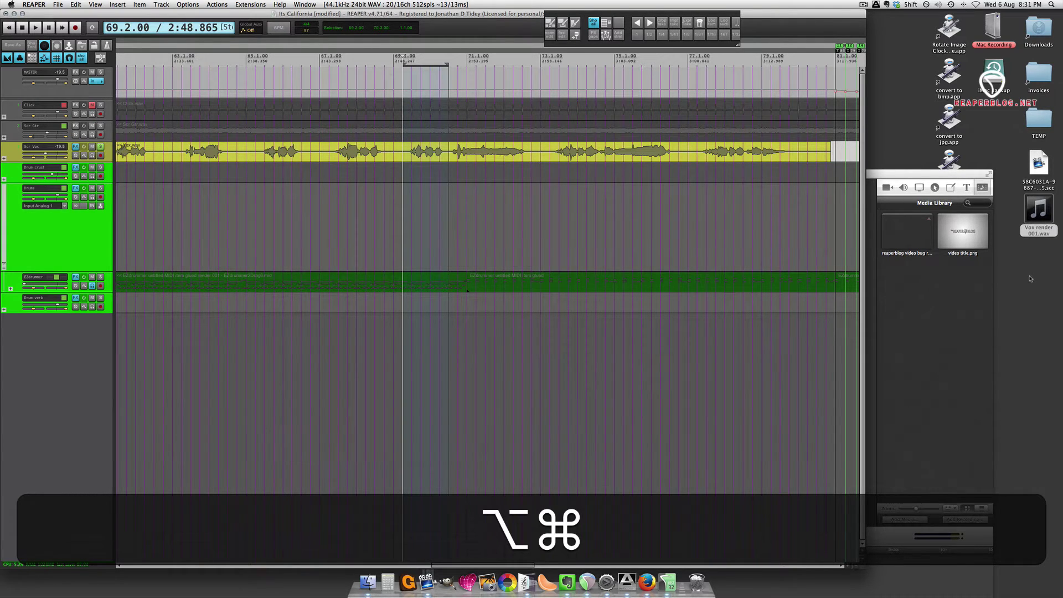
Drop Vox render 001.wav on the desktop and preview it in Quick Look.
{"action": "left_click", "coordinate": [1033, 238]}
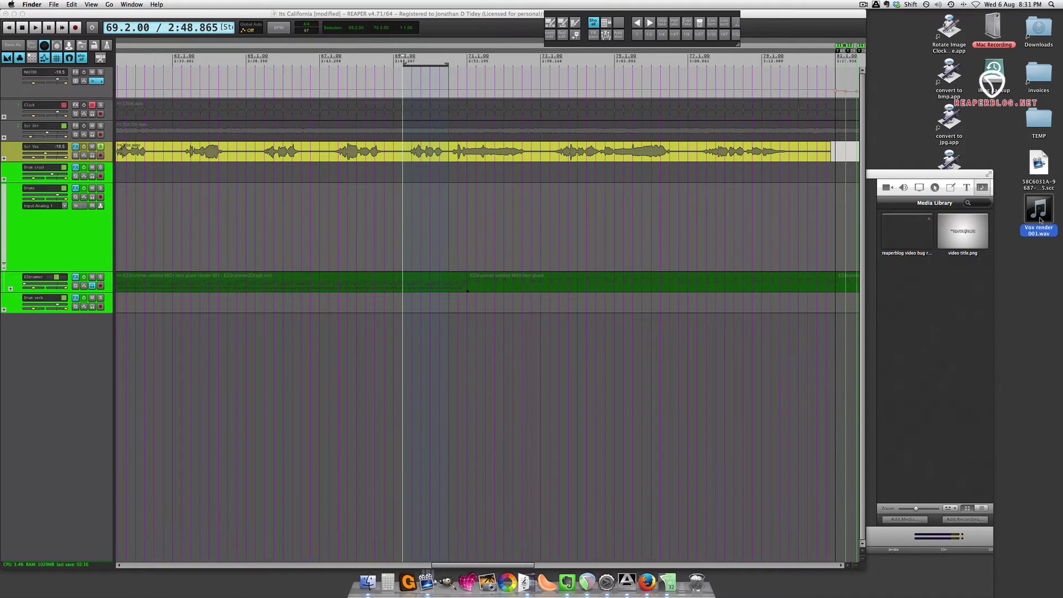
{"action": "mouse_move", "coordinate": [1038, 221]}
{"action": "key", "text": "space"}
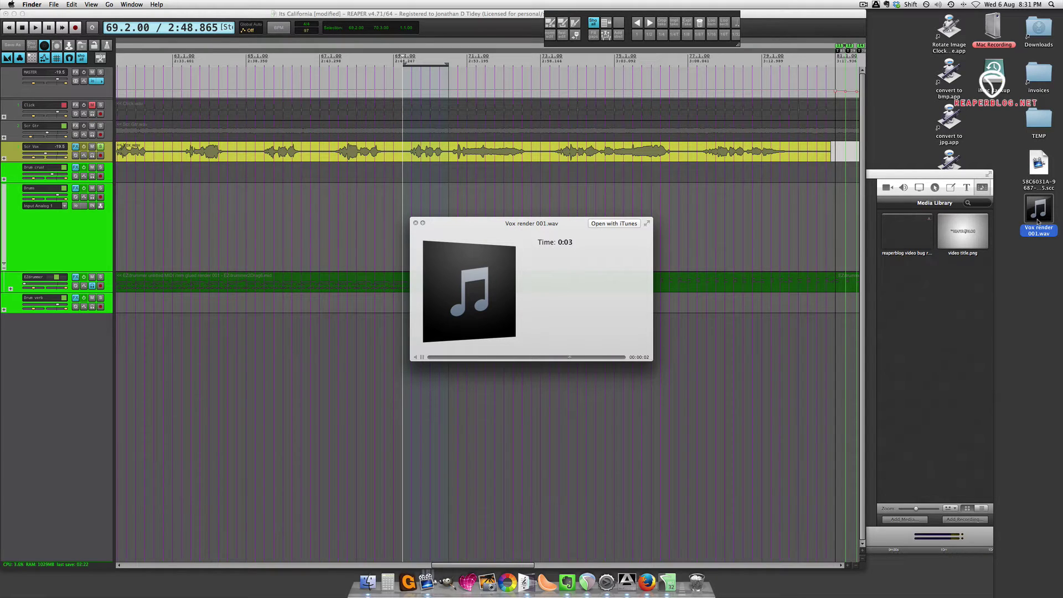
{"action": "key", "text": "space"}
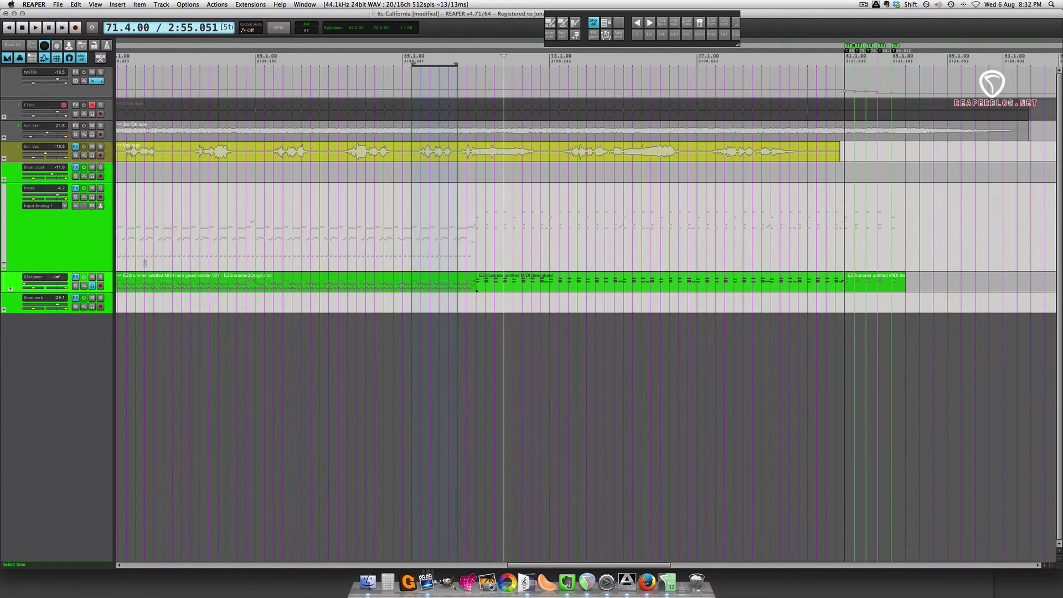
Open Track 6's EZdrummer 2 plugin window and move it aside to uncover the tracks.
{"action": "scroll", "coordinate": [587, 304], "scroll_direction": "left", "scroll_amount": 1}
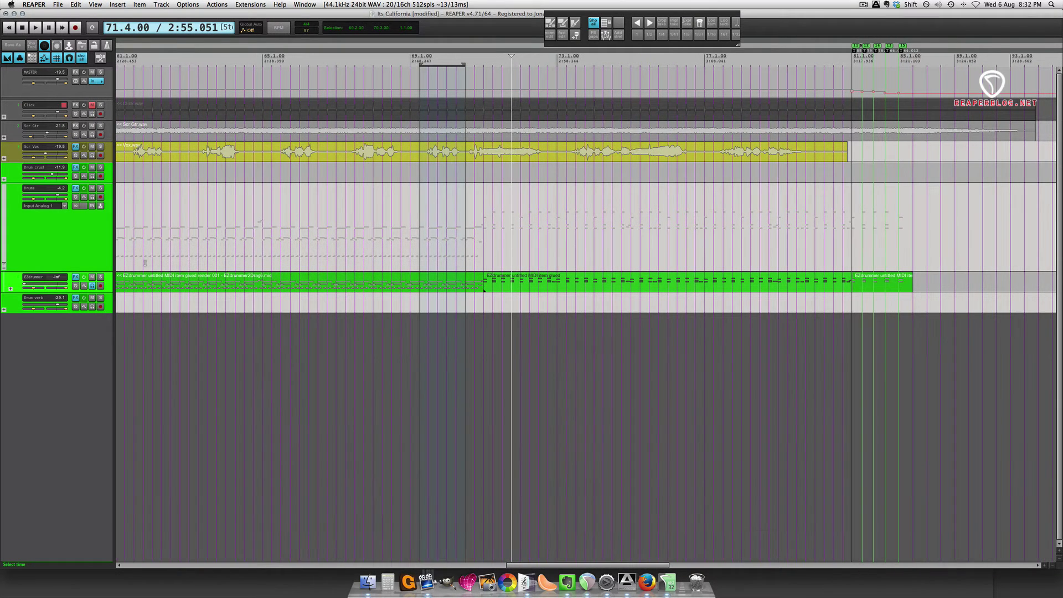
{"action": "left_click", "coordinate": [75, 278]}
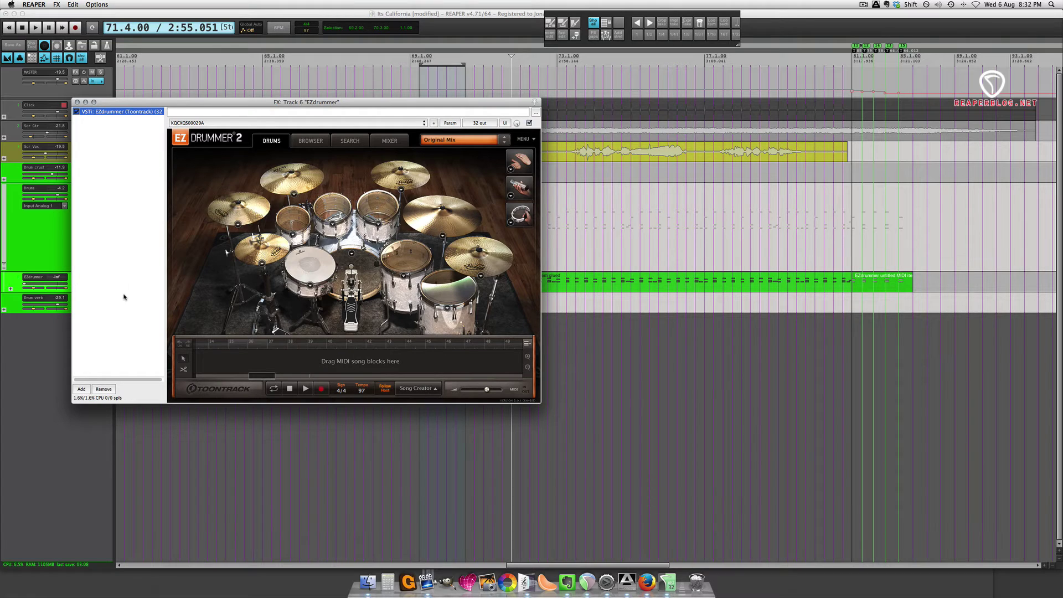
{"action": "left_click_drag", "start_coordinate": [276, 103], "coordinate": [595, 350]}
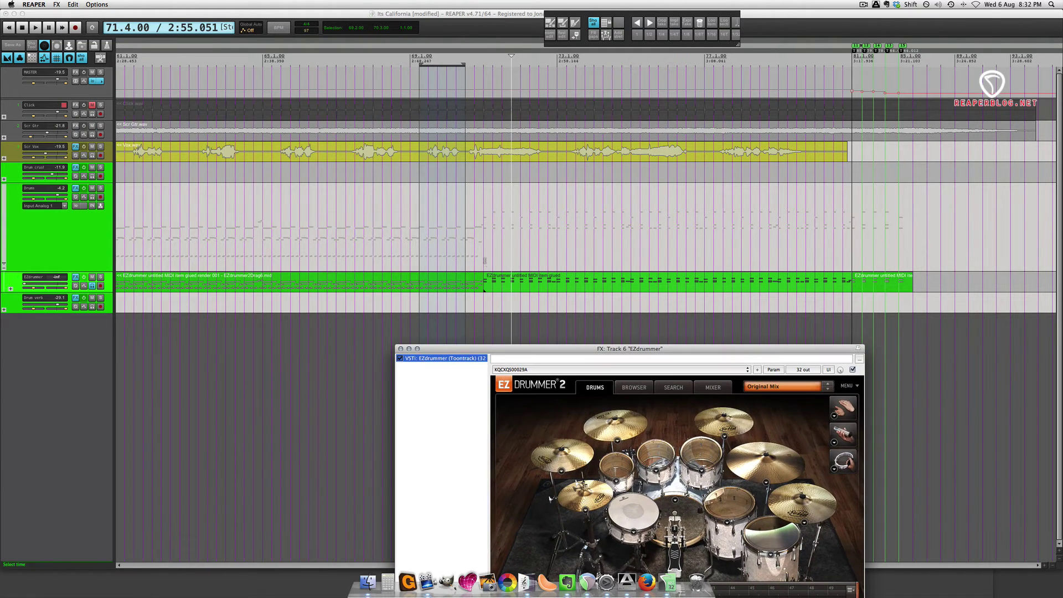
{"action": "left_click", "coordinate": [128, 290]}
Solo the EZdrummer track, audition the drum part, and bring the plugin window back into view.
{"action": "key", "text": "s"}
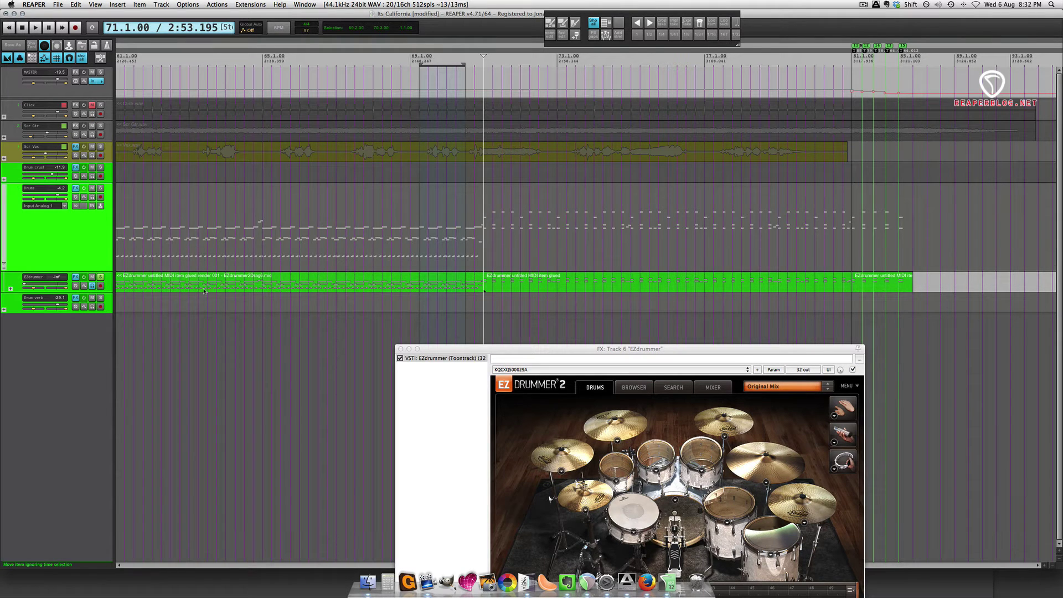
{"action": "key", "text": "space"}
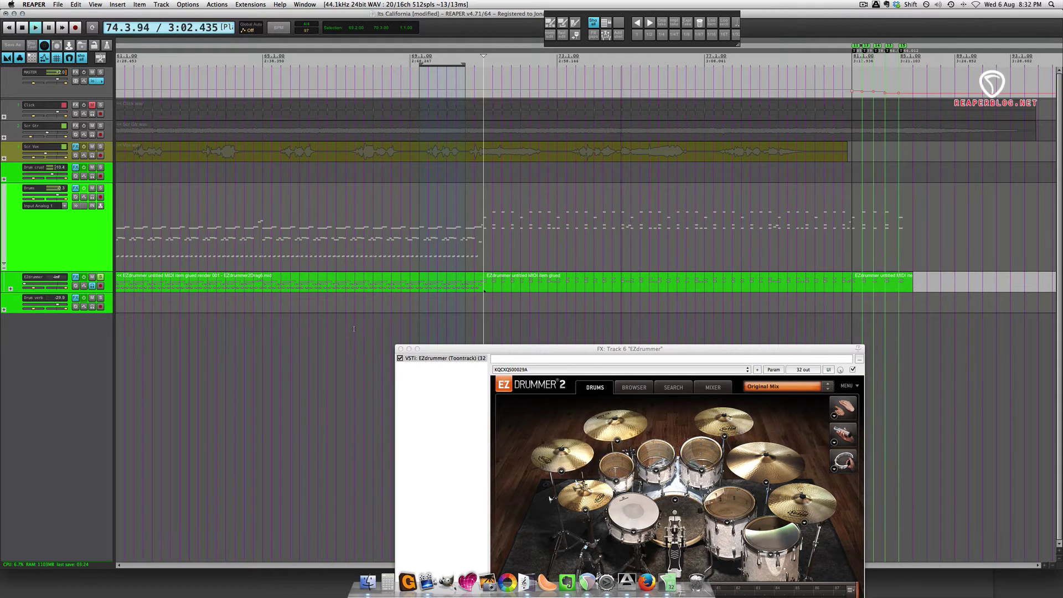
{"action": "key", "text": "space"}
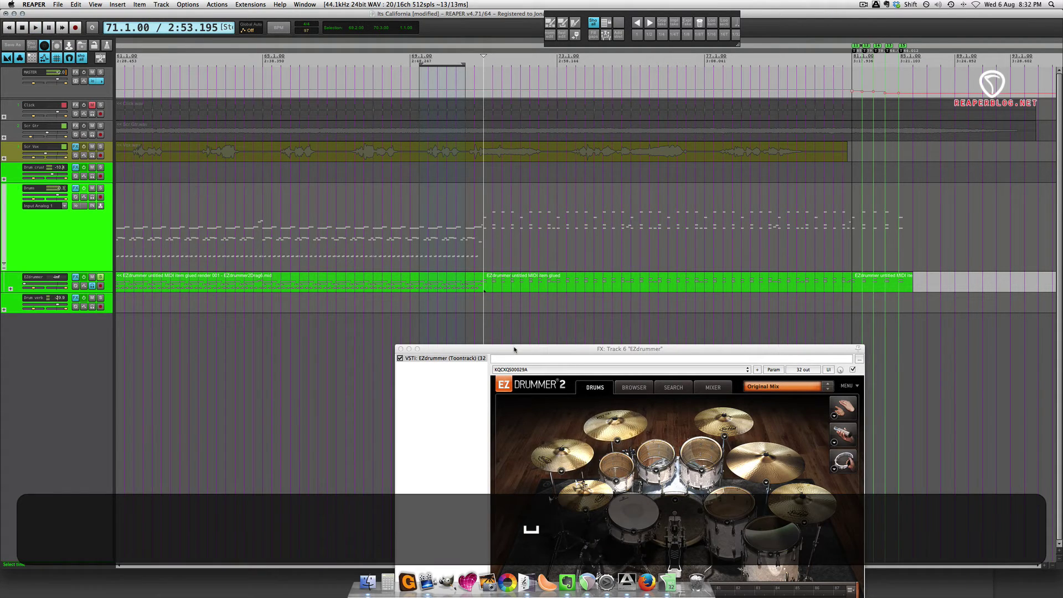
{"action": "left_click_drag", "start_coordinate": [505, 349], "coordinate": [183, 129]}
Copy the glued drum MIDI item into EZdrummer's song track as a block.
{"action": "left_click", "coordinate": [612, 289]}
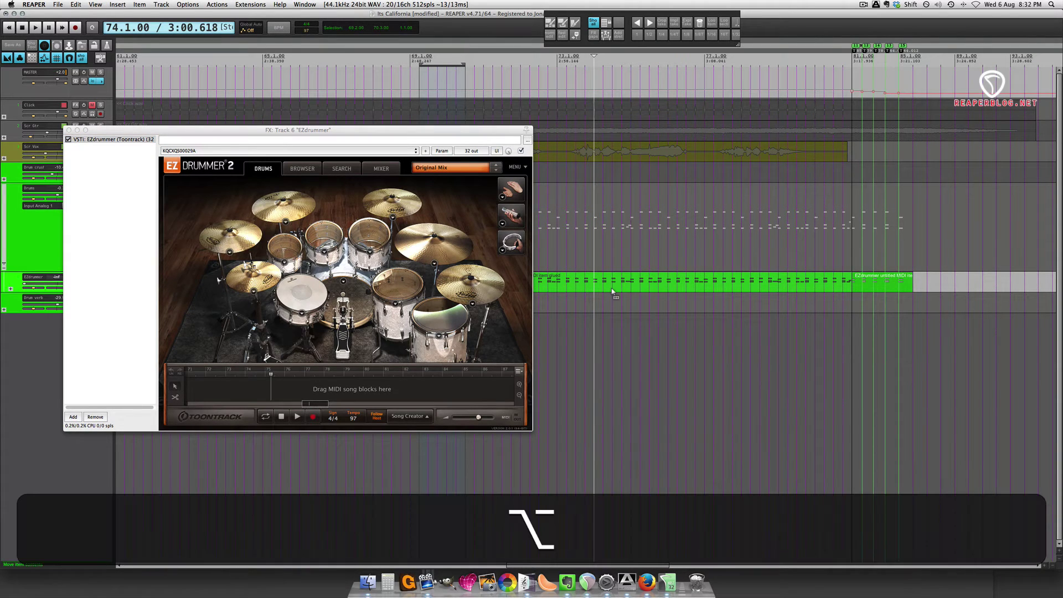
{"action": "left_click_drag", "start_coordinate": [611, 289], "coordinate": [290, 391]}
{"action": "left_click_drag", "start_coordinate": [294, 129], "coordinate": [162, 146]}
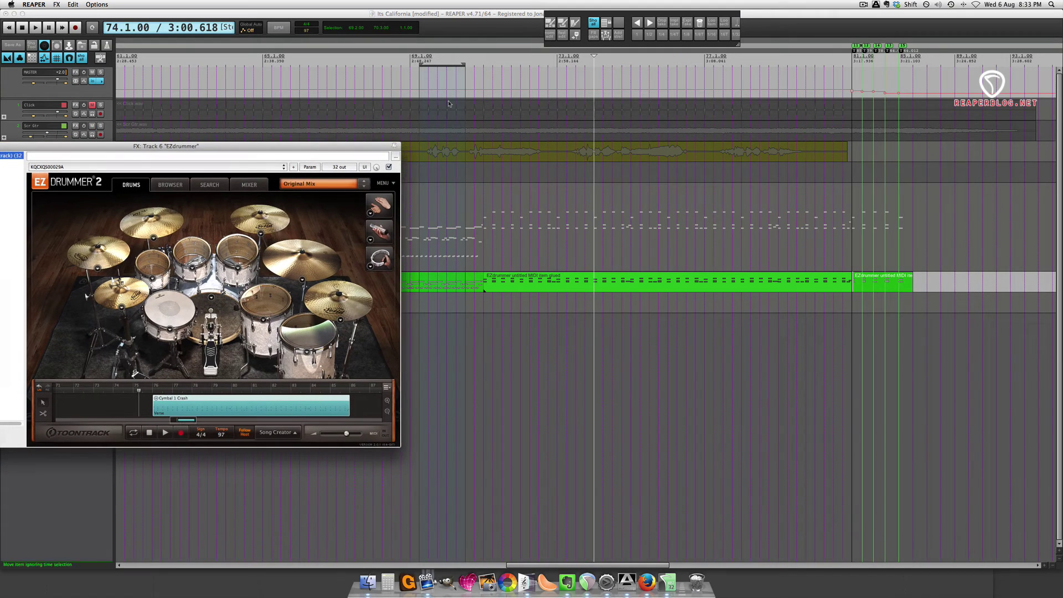
{"action": "left_click", "coordinate": [486, 86]}
{"action": "scroll", "coordinate": [506, 91], "scroll_direction": "up", "scroll_amount": 3}
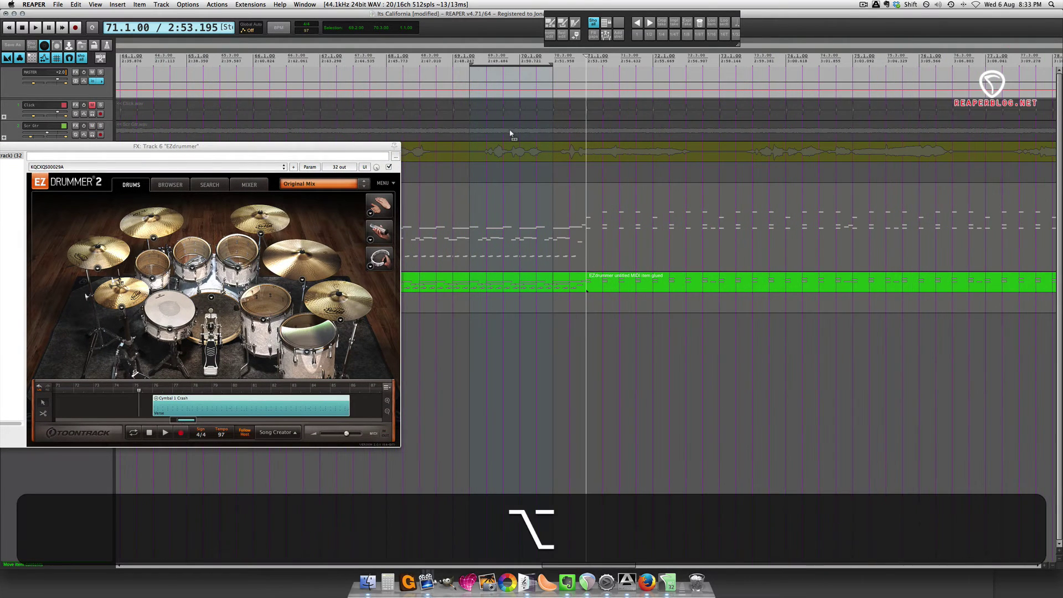
{"action": "scroll", "coordinate": [512, 131], "scroll_direction": "right", "scroll_amount": 2}
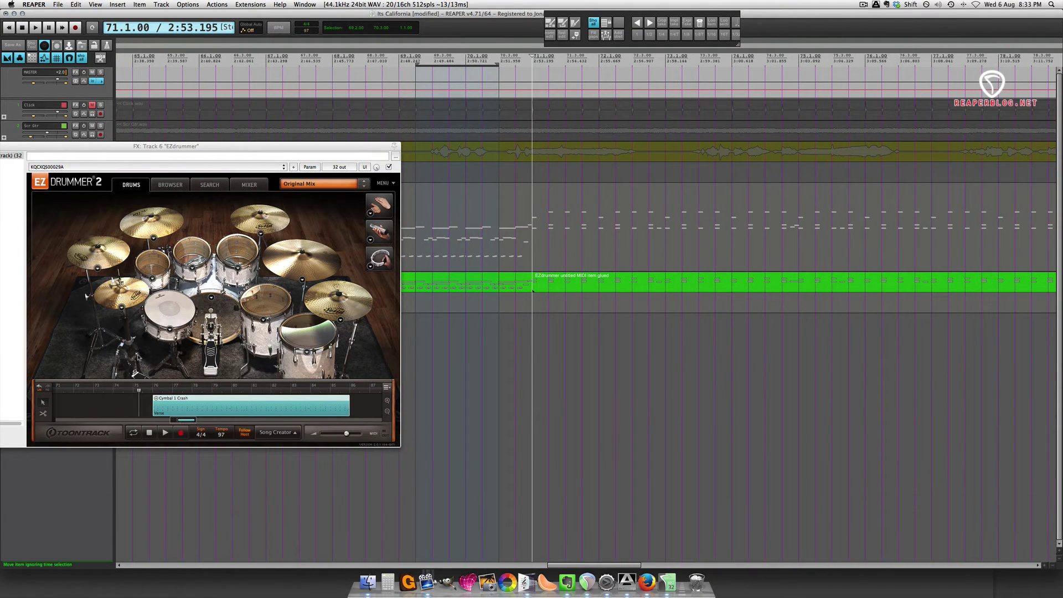
Move the Cymbal 1 Crash block to the song track's start and mute the original drum item.
{"action": "left_click_drag", "start_coordinate": [185, 401], "coordinate": [88, 400]}
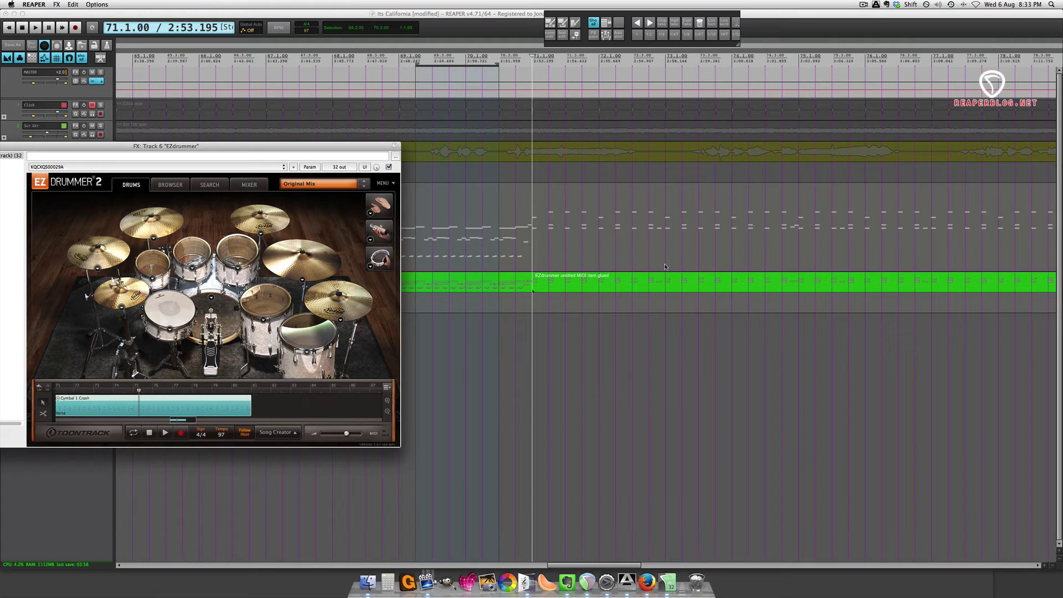
{"action": "left_click", "coordinate": [582, 291]}
{"action": "key", "text": "m"}
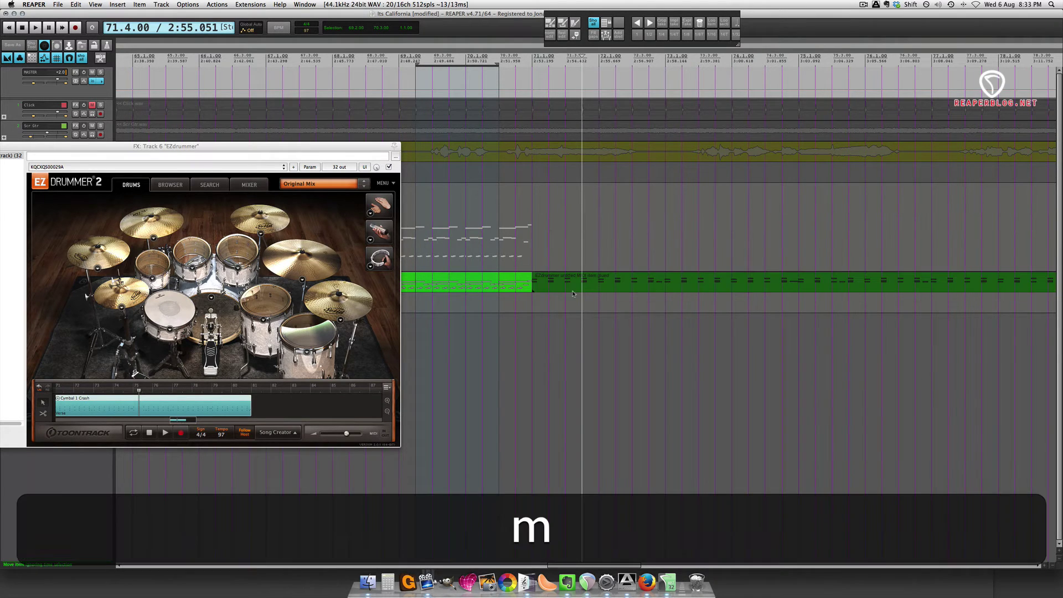
{"action": "scroll", "coordinate": [570, 295], "scroll_direction": "down", "scroll_amount": 3}
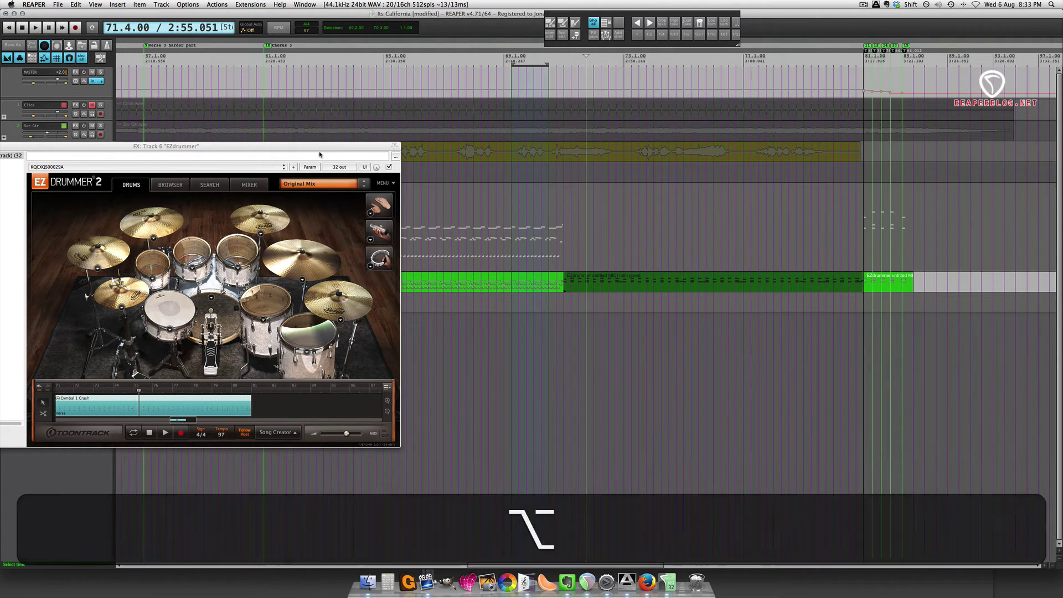
{"action": "left_click_drag", "start_coordinate": [249, 146], "coordinate": [306, 124]}
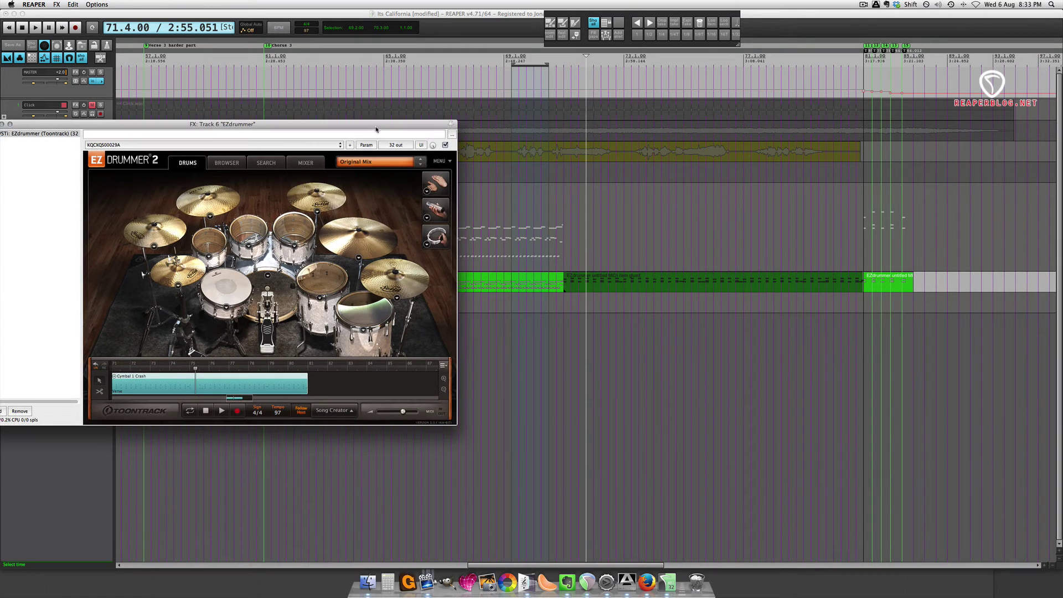
{"action": "left_click", "coordinate": [549, 60]}
{"action": "key", "text": "space"}
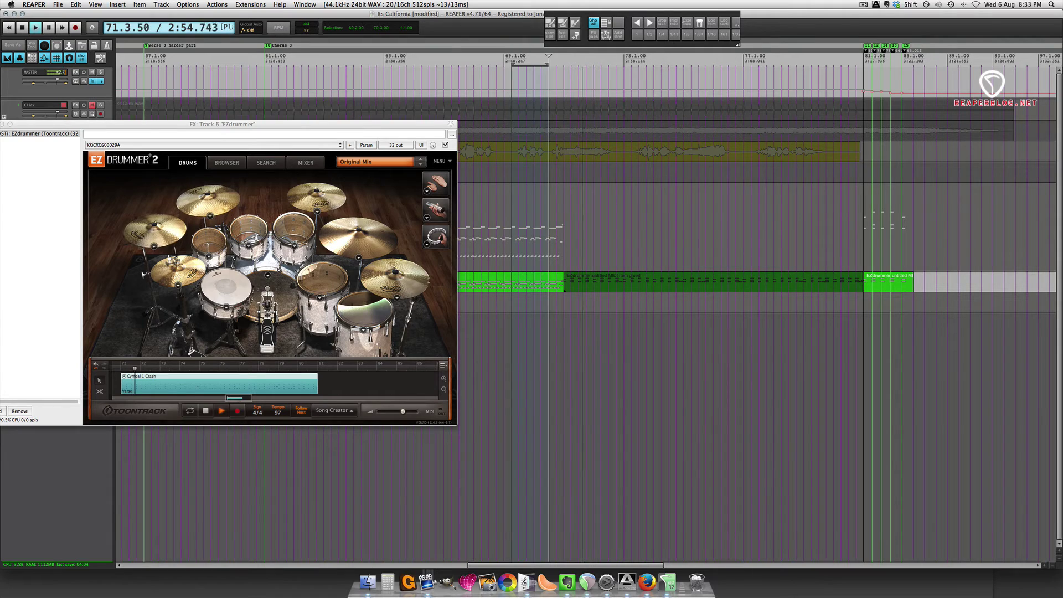
{"action": "key", "text": "space"}
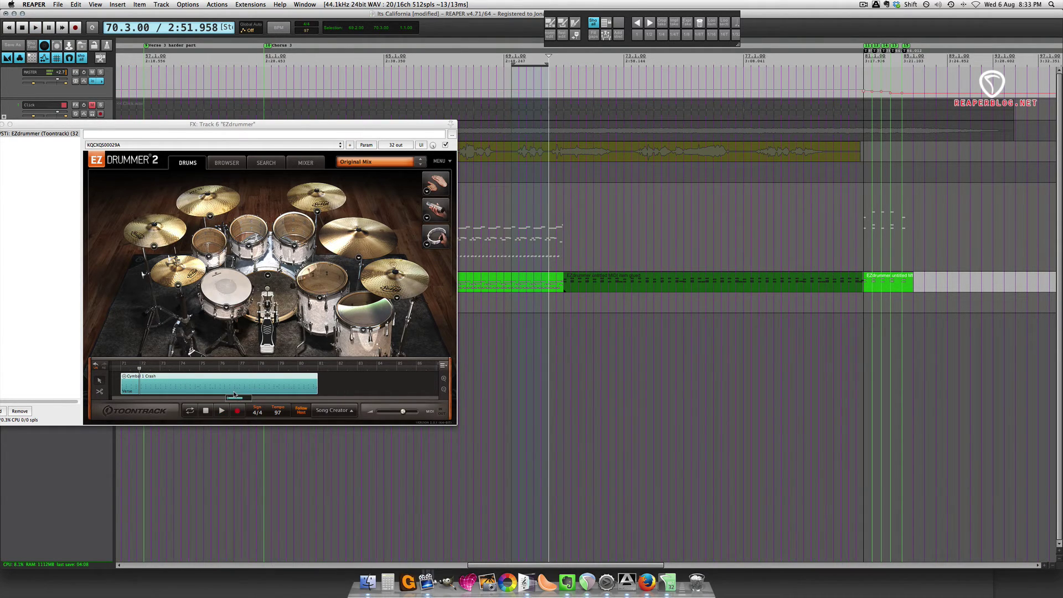
In Edit Play Style, add shaker at velocity -43 and tambourine at velocity -29.
{"action": "double_click", "coordinate": [207, 379]}
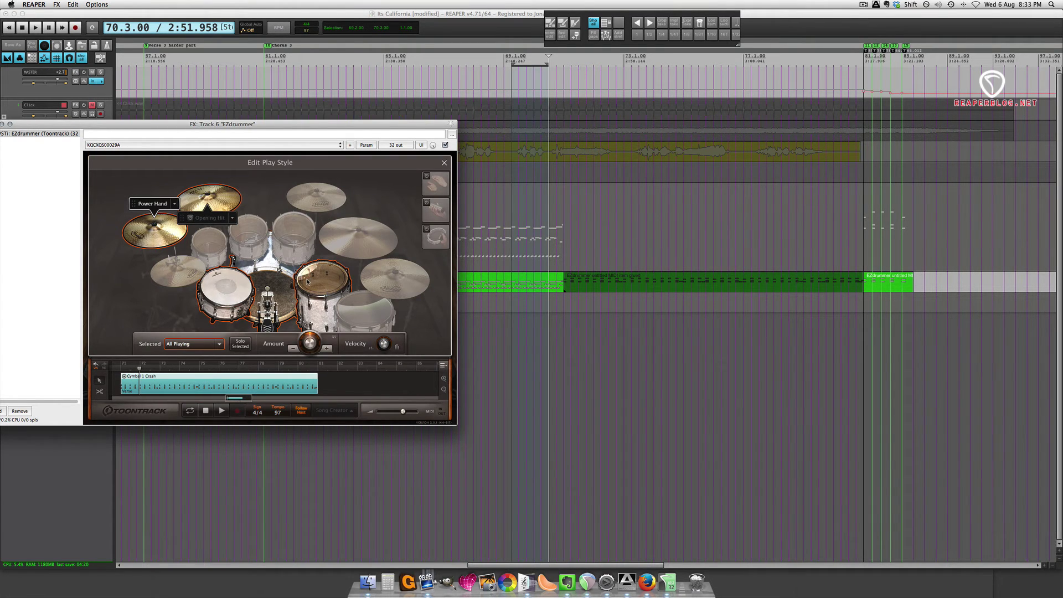
{"action": "left_click", "coordinate": [427, 205]}
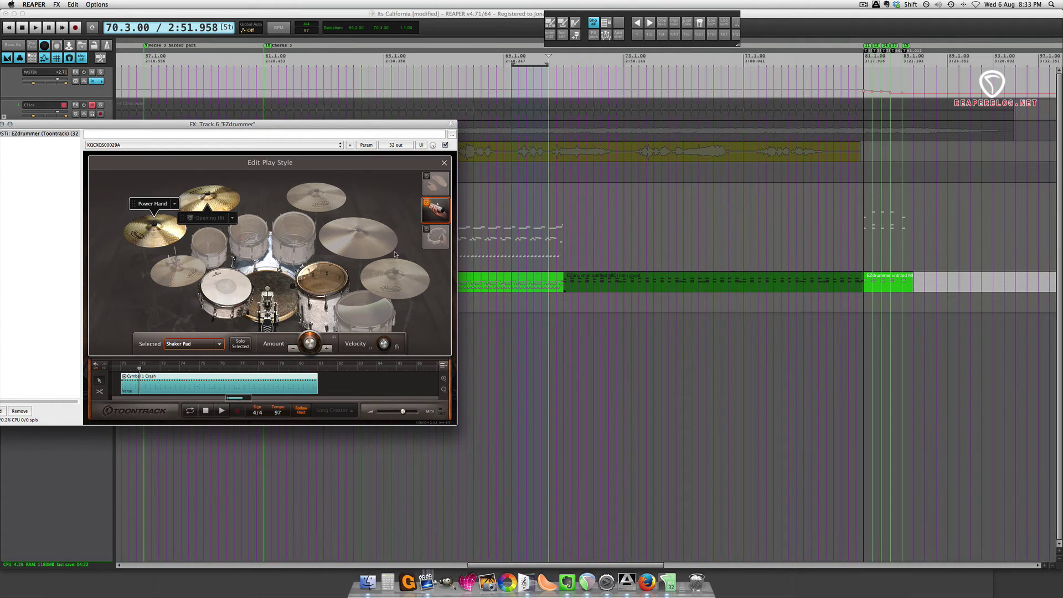
{"action": "left_click_drag", "start_coordinate": [383, 341], "coordinate": [381, 357]}
{"action": "left_click", "coordinate": [437, 238]}
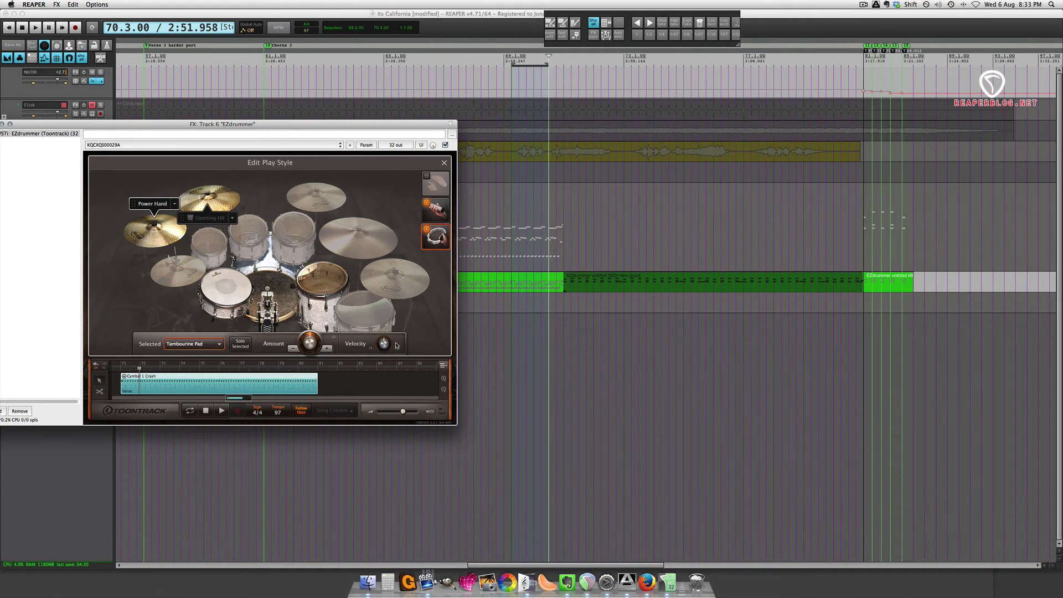
{"action": "left_click_drag", "start_coordinate": [387, 346], "coordinate": [381, 383]}
Preview the crash pattern with shaker and tambourine from its start.
{"action": "left_click", "coordinate": [134, 373]}
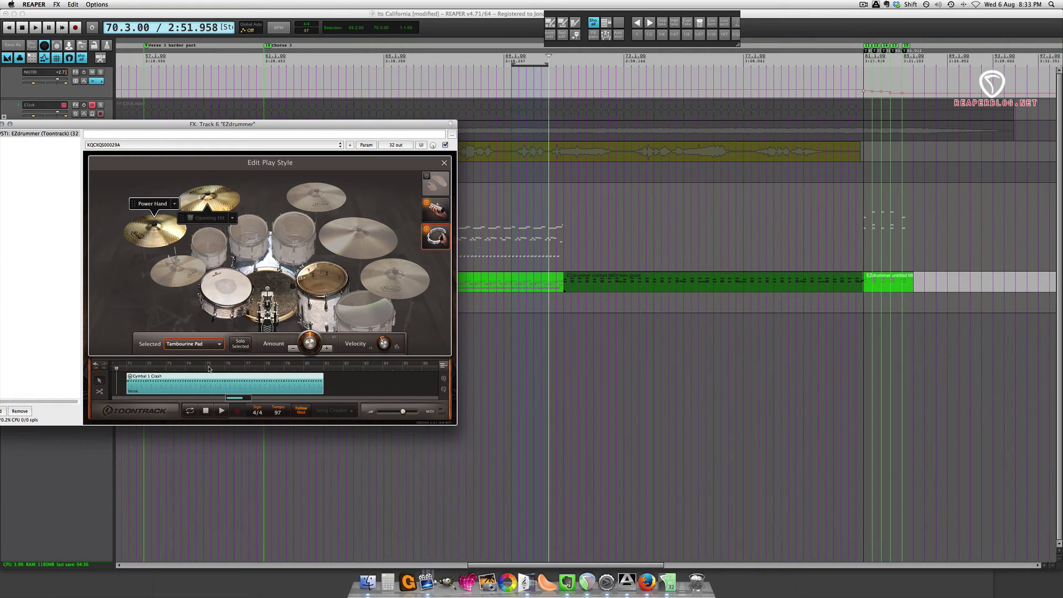
{"action": "left_click", "coordinate": [221, 411]}
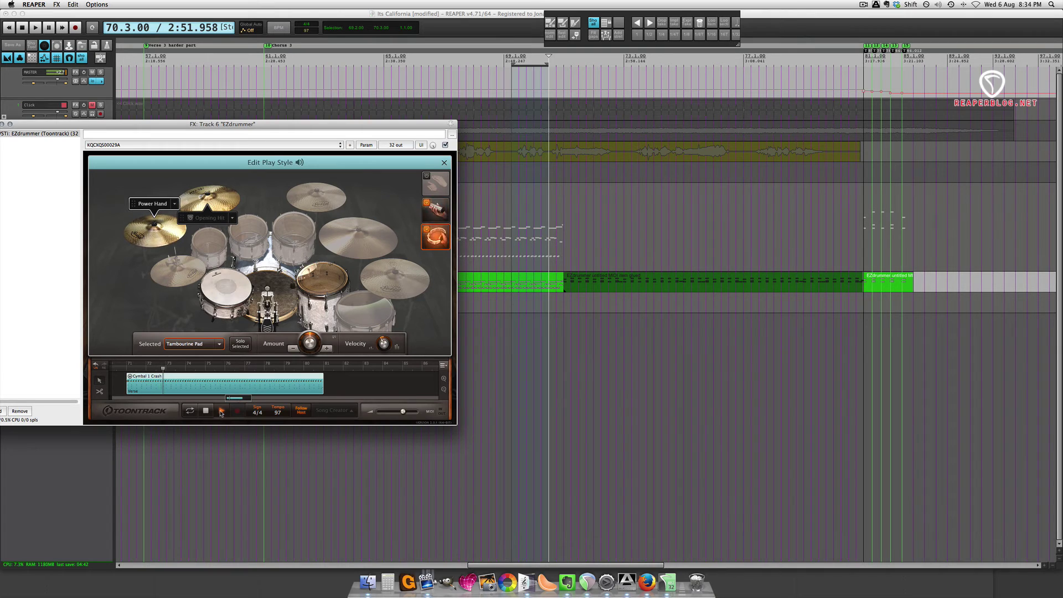
{"action": "left_click", "coordinate": [208, 413]}
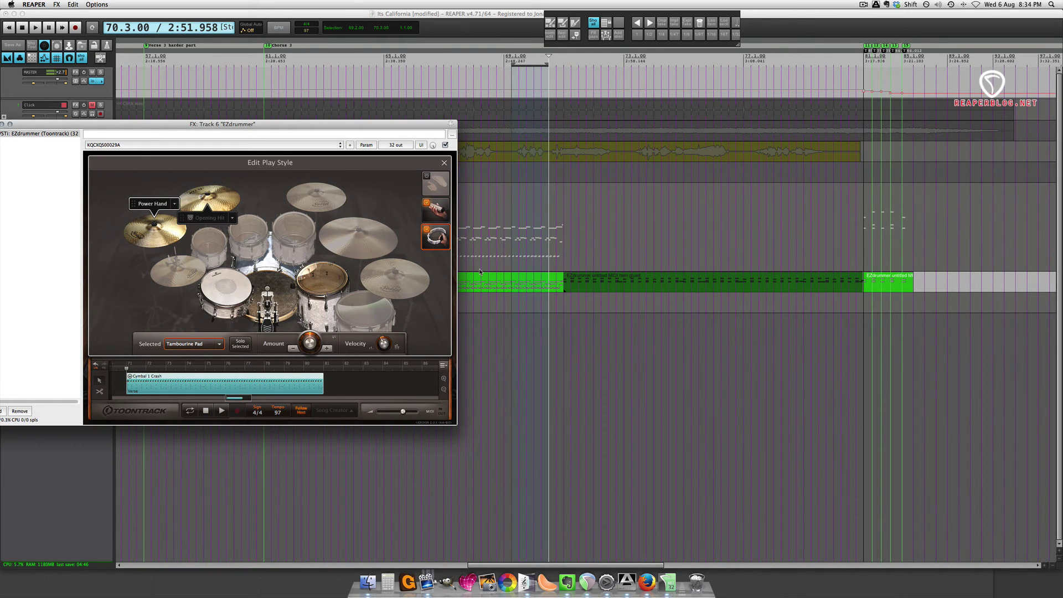
Delete the muted drum item and drag the edited EZdrummer pattern onto the drum track at bar 71.
{"action": "left_click", "coordinate": [602, 279]}
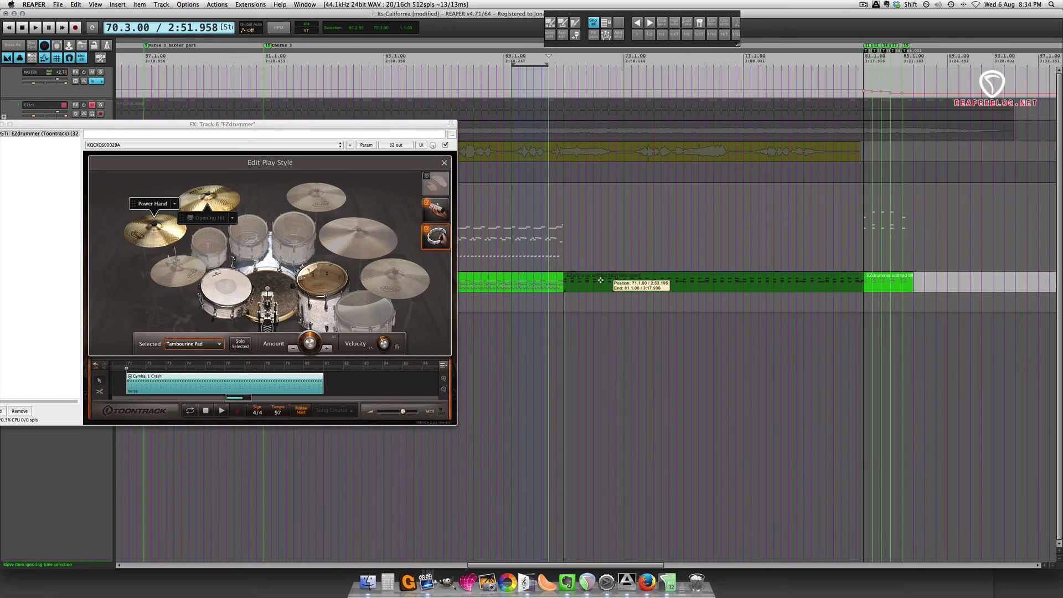
{"action": "key", "text": "Delete"}
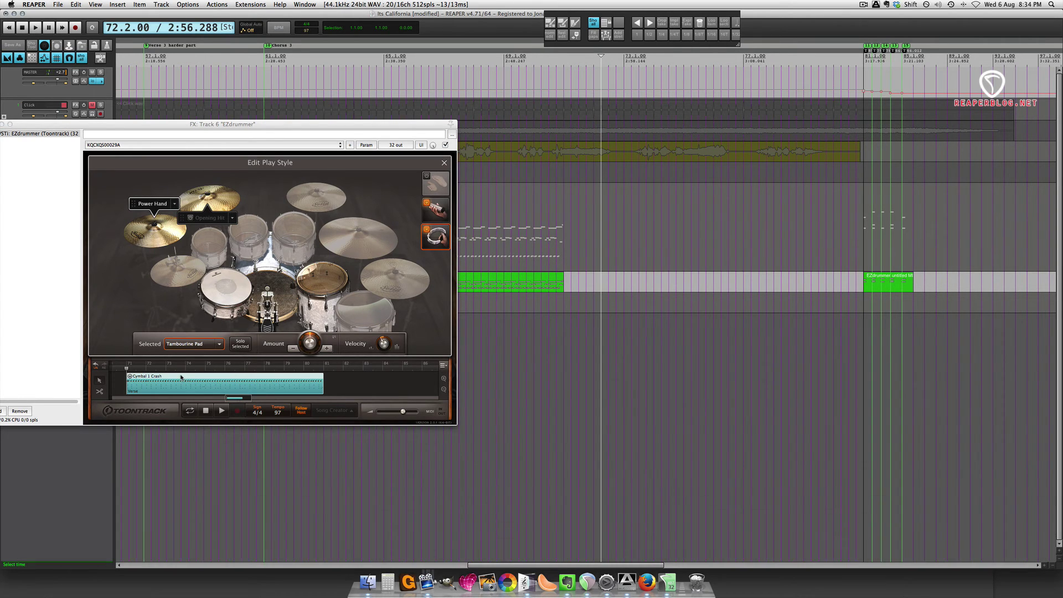
{"action": "left_click_drag", "start_coordinate": [184, 377], "coordinate": [566, 285]}
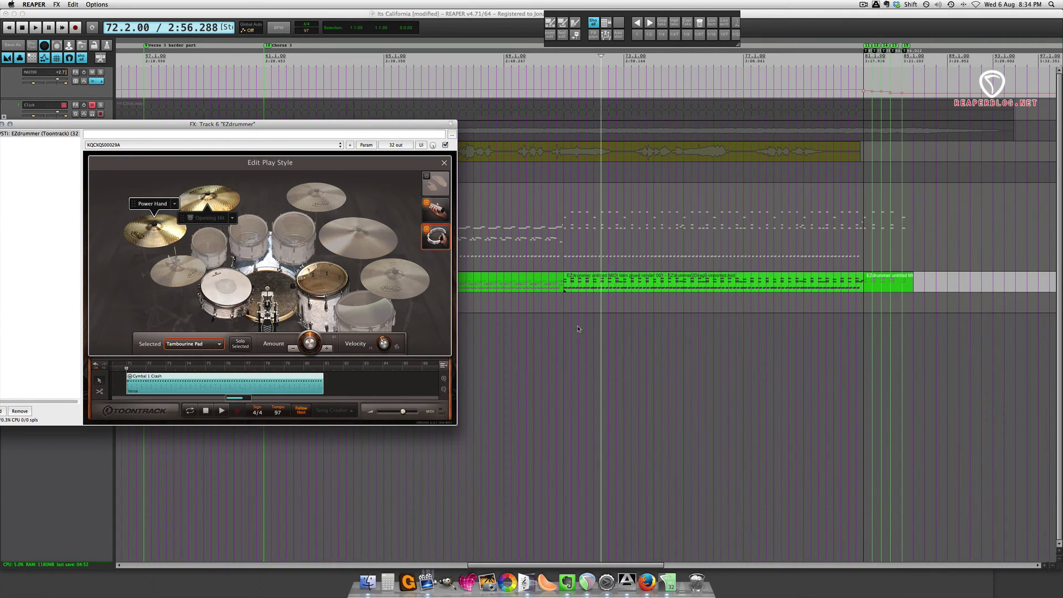
{"action": "left_click", "coordinate": [556, 295]}
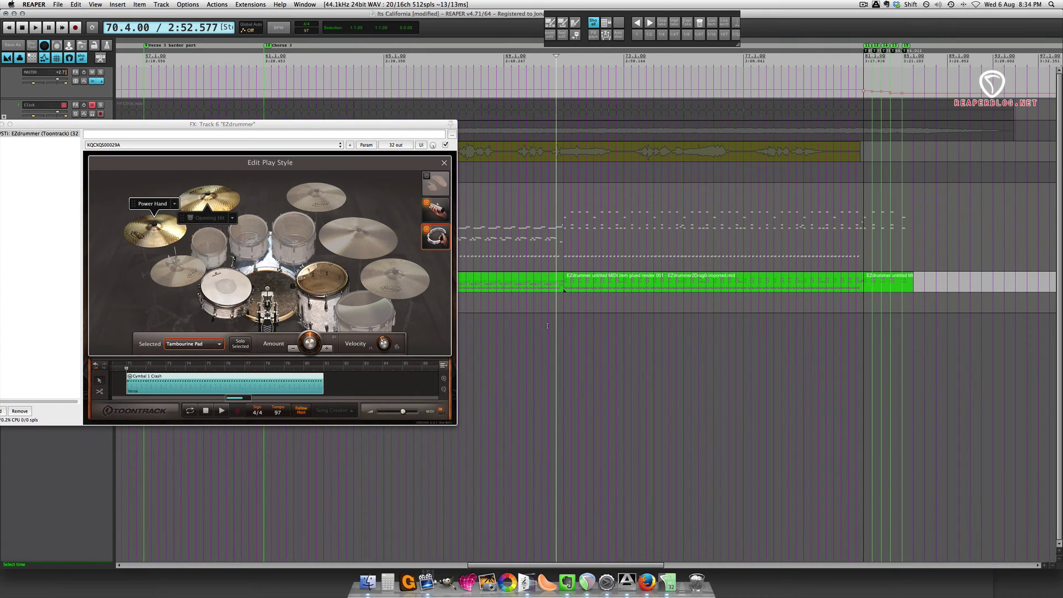
Remove the Cymbal 1 Crash block from EZdrummer's song track and play the new drum part.
{"action": "left_click", "coordinate": [187, 378]}
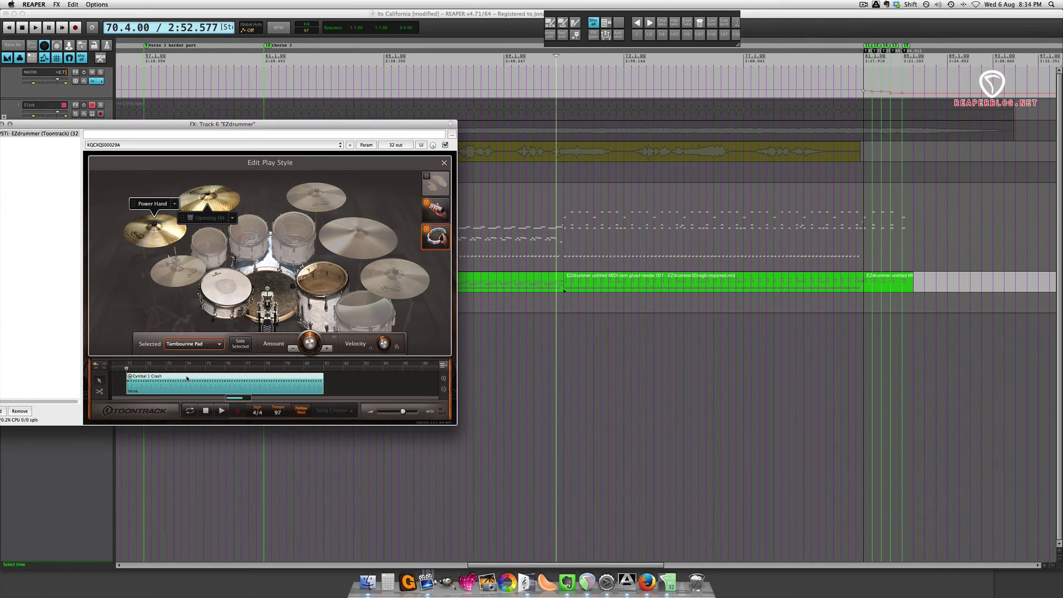
{"action": "left_click", "coordinate": [443, 366]}
{"action": "left_click", "coordinate": [475, 417]}
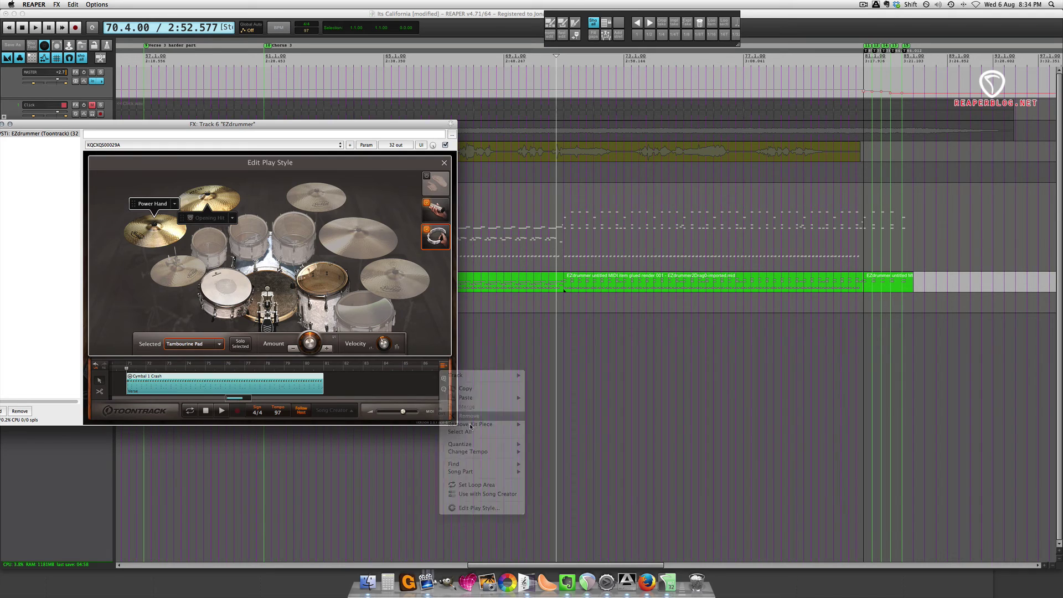
{"action": "left_click", "coordinate": [557, 264]}
{"action": "key", "text": "space"}
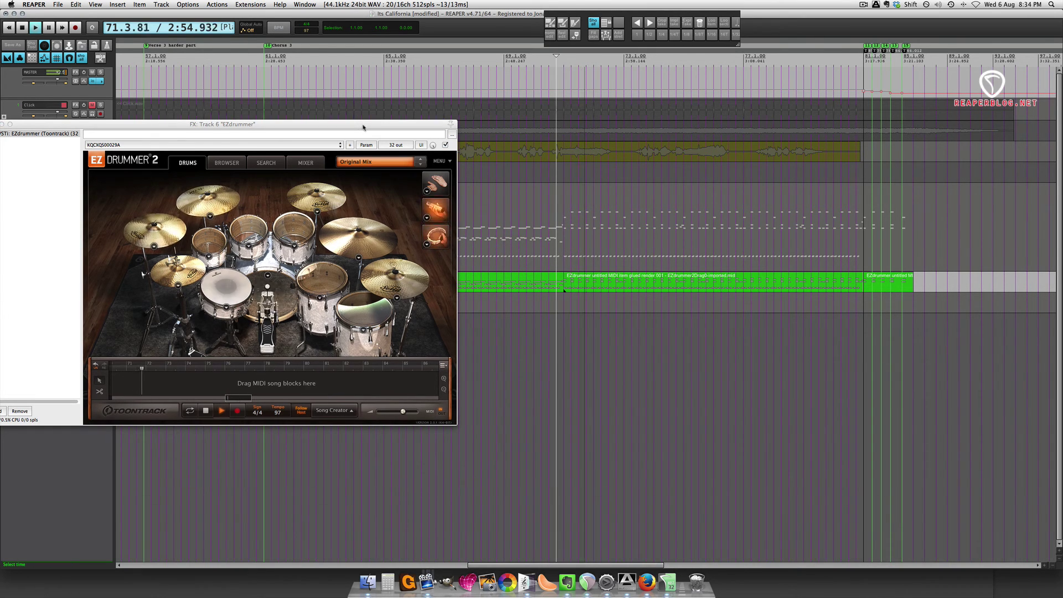
{"action": "left_click_drag", "start_coordinate": [222, 124], "coordinate": [267, 288]}
{"action": "left_click", "coordinate": [84, 227]}
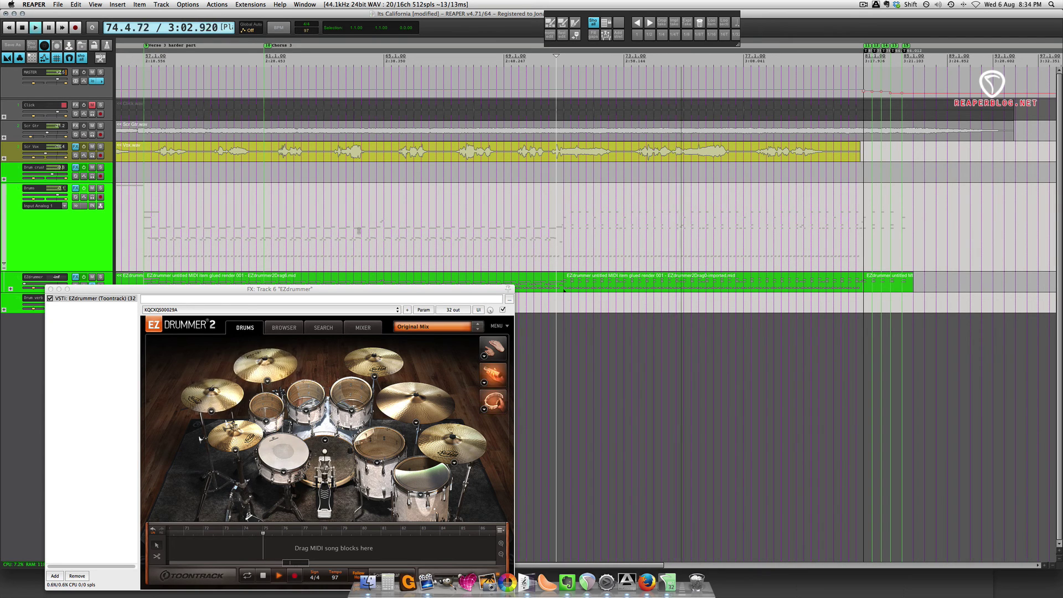
{"action": "key", "text": "space"}
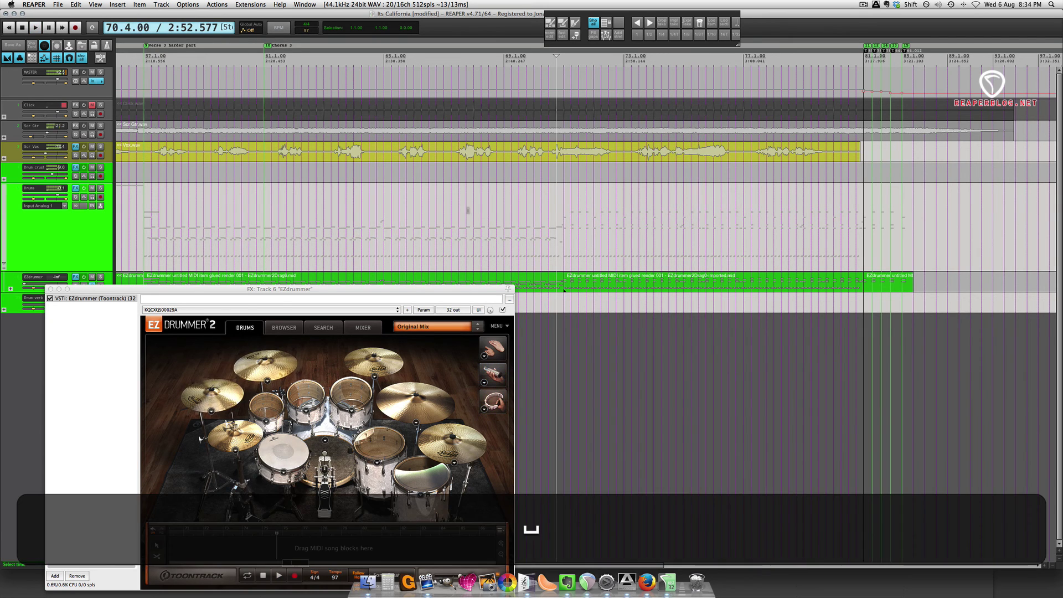